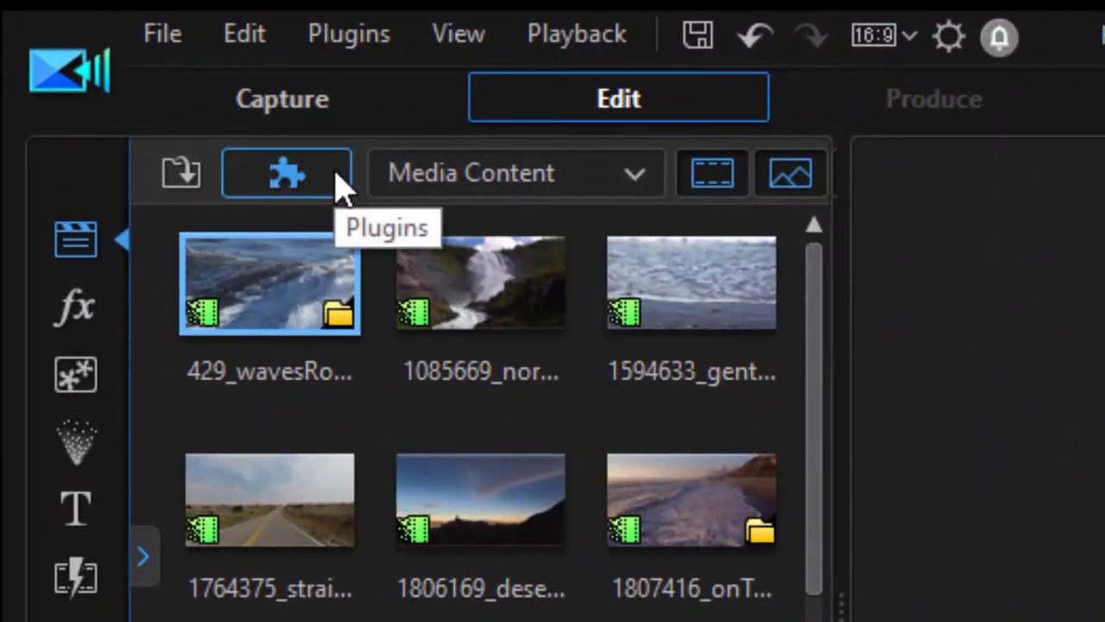
Open the Plugins dropdown in the Edit room's media library
left_click(339, 185)
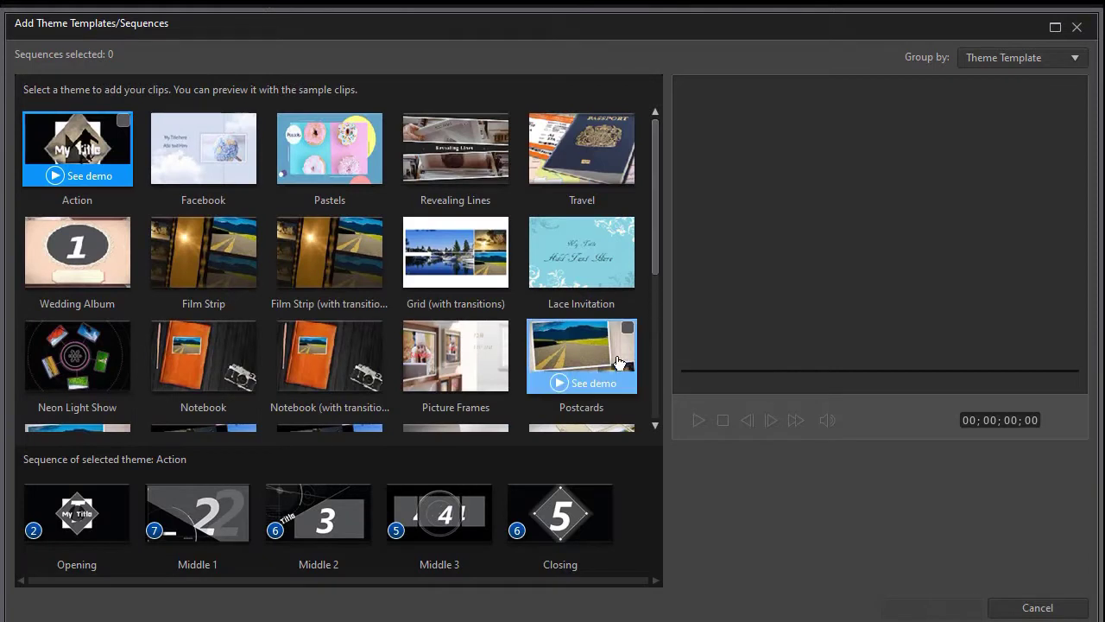
Load the Postcards theme with all five of its sequences into Theme Designer
left_click(579, 355)
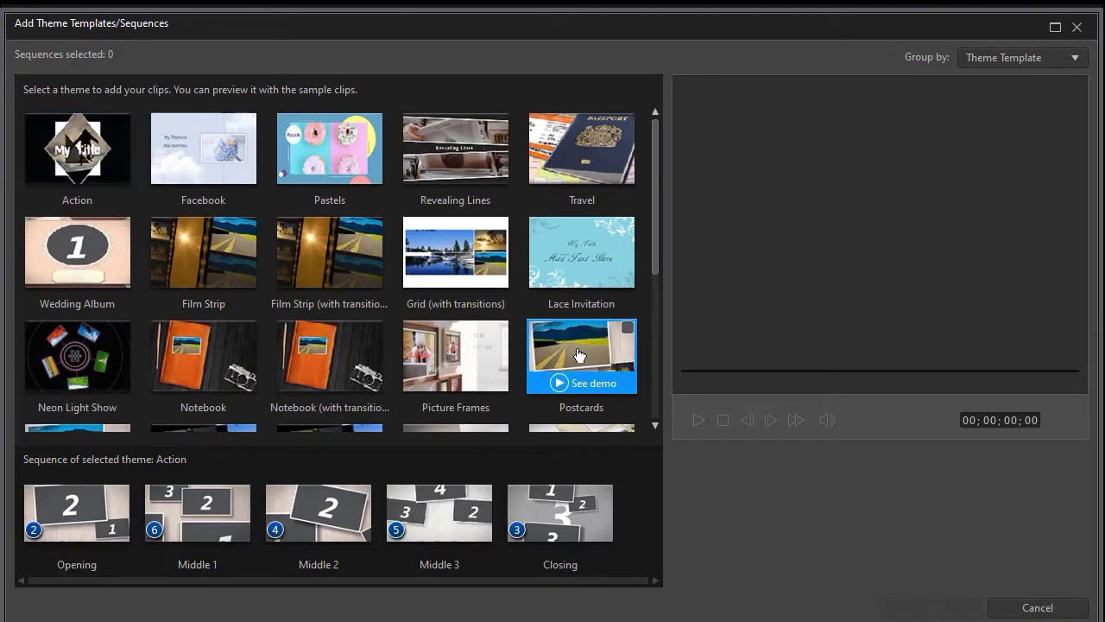
left_click(626, 333)
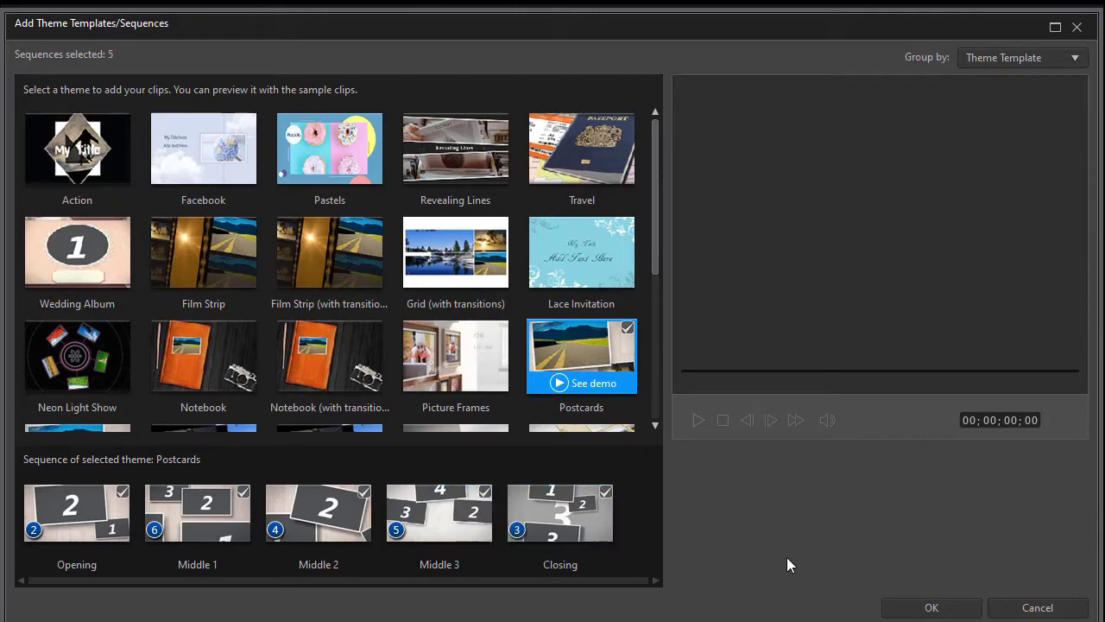
left_click(929, 608)
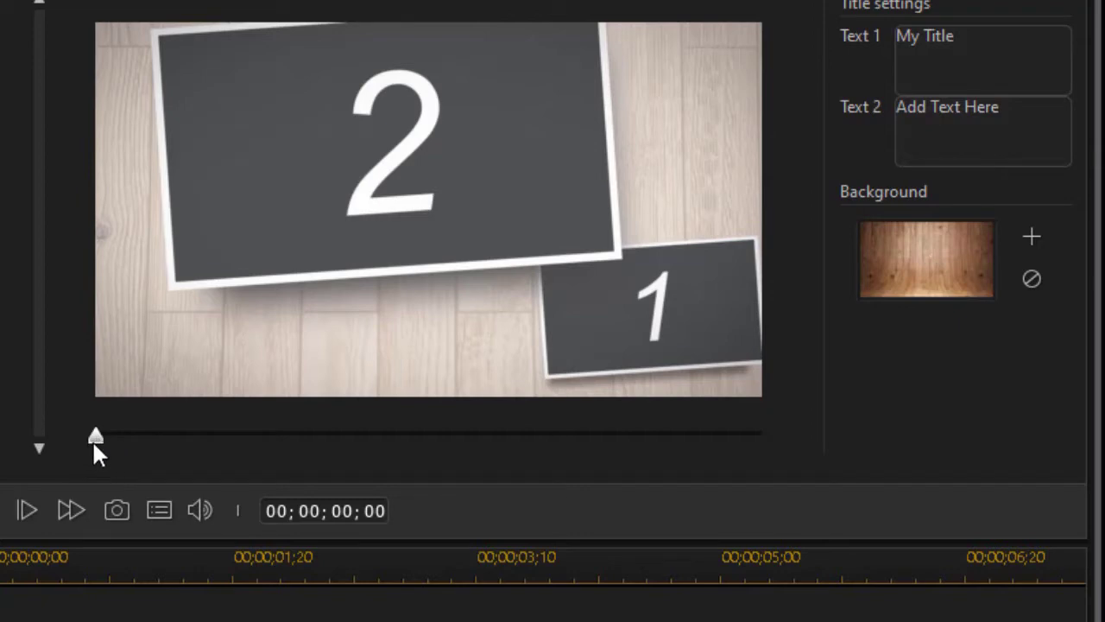
Scrub to the opening title and set it to 'Introduction' with subtitle 'My vacation shots'
mouse_move(94, 452)
left_mouse_down()
mouse_move(170, 461)
mouse_move(194, 450)
mouse_move(308, 449)
mouse_move(300, 442)
left_mouse_up()
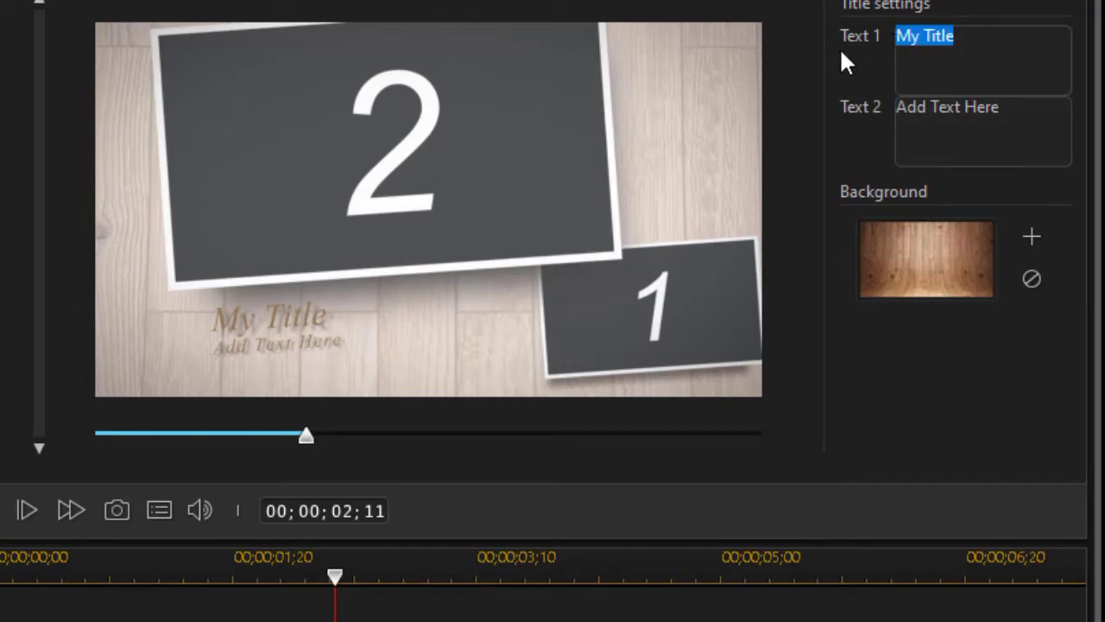
type("Introduction")
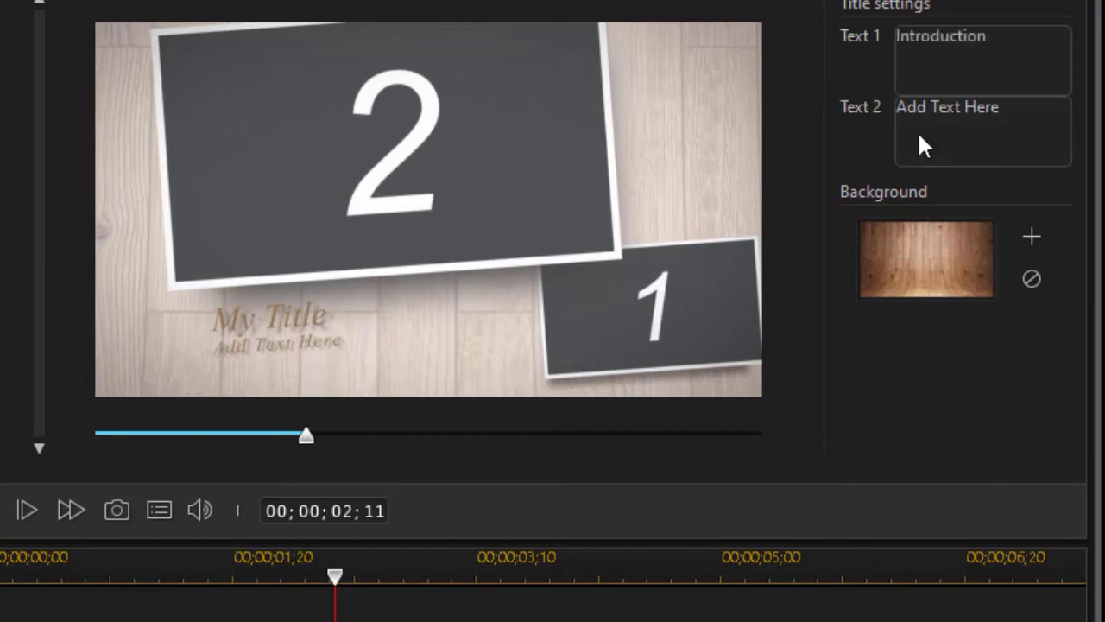
left_click(903, 110)
left_click_drag(1001, 107, 874, 94)
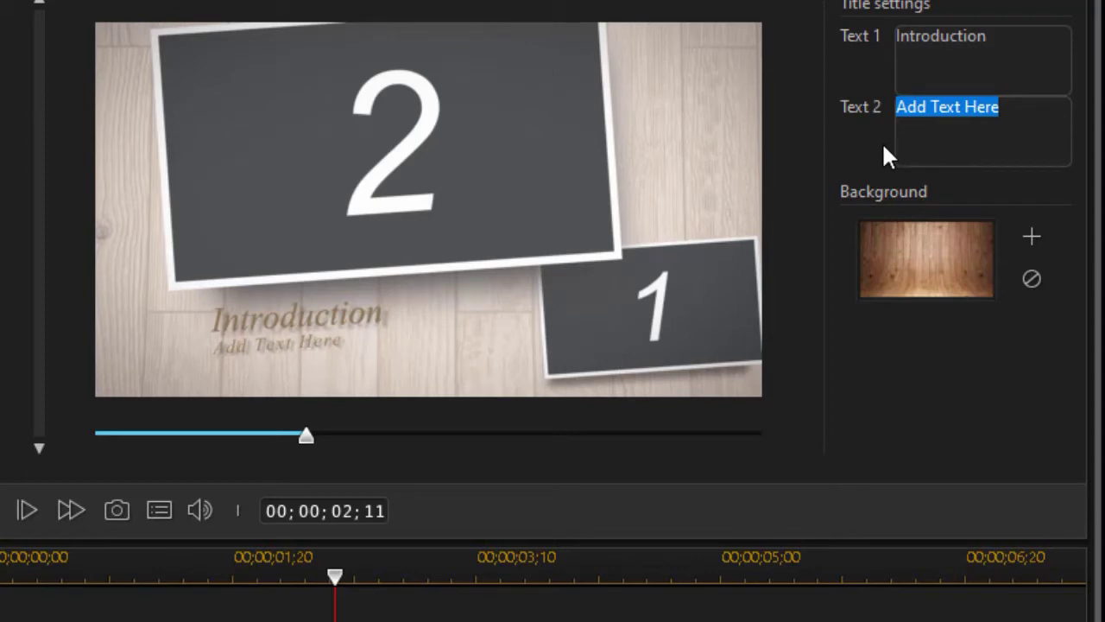
type("My vacation shots")
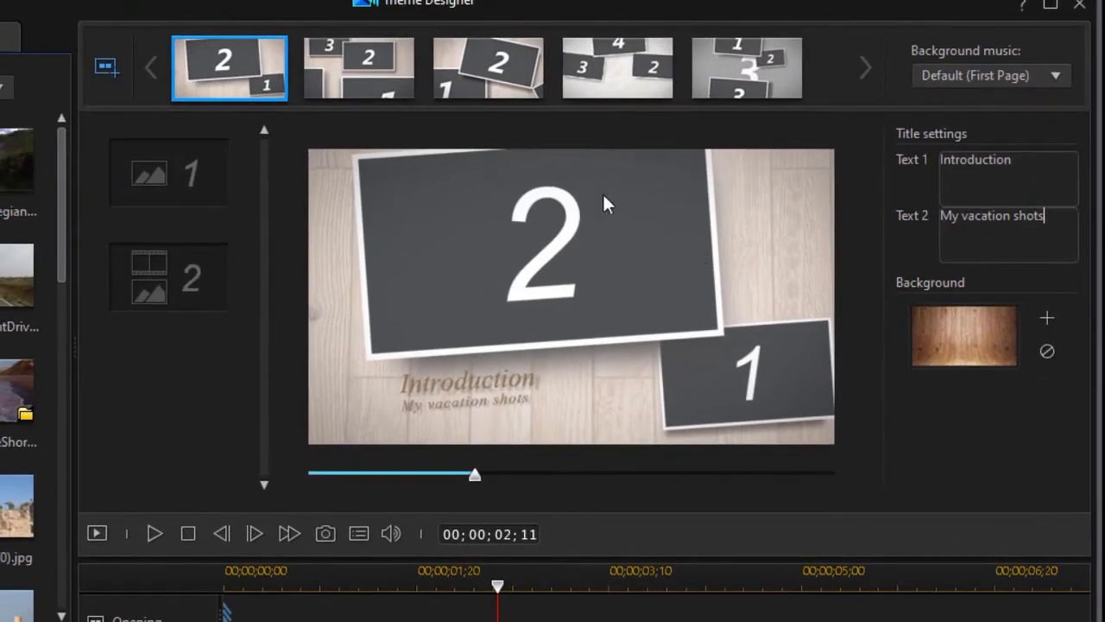
Browse the Middle 1, Middle 2, fourth and Closing sequences in turn
left_click(382, 71)
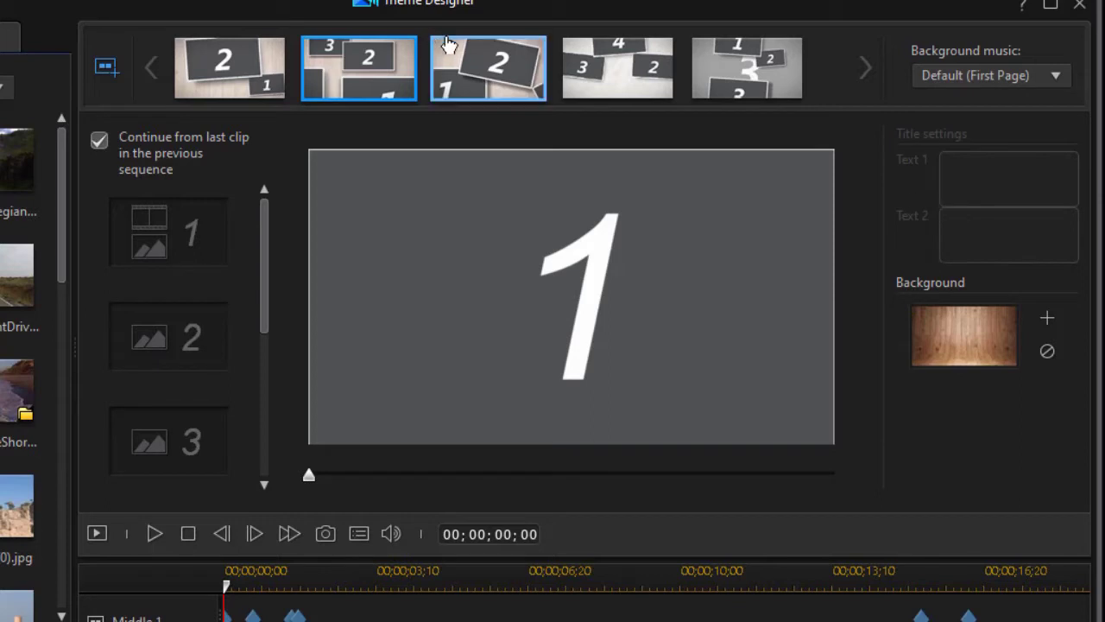
left_click(494, 57)
left_click(592, 64)
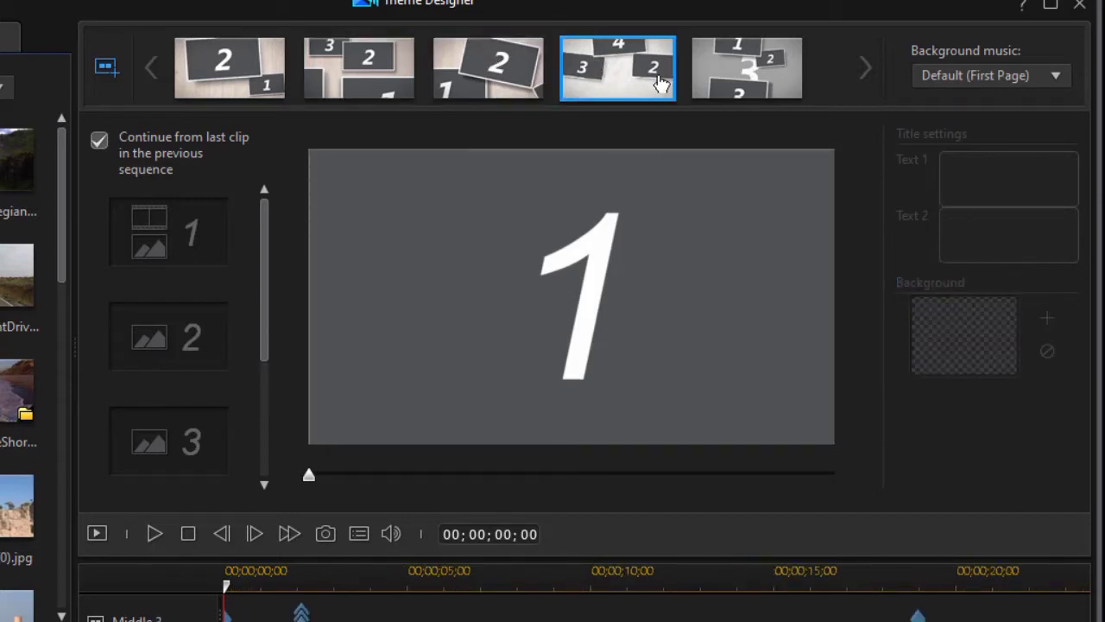
left_click(748, 78)
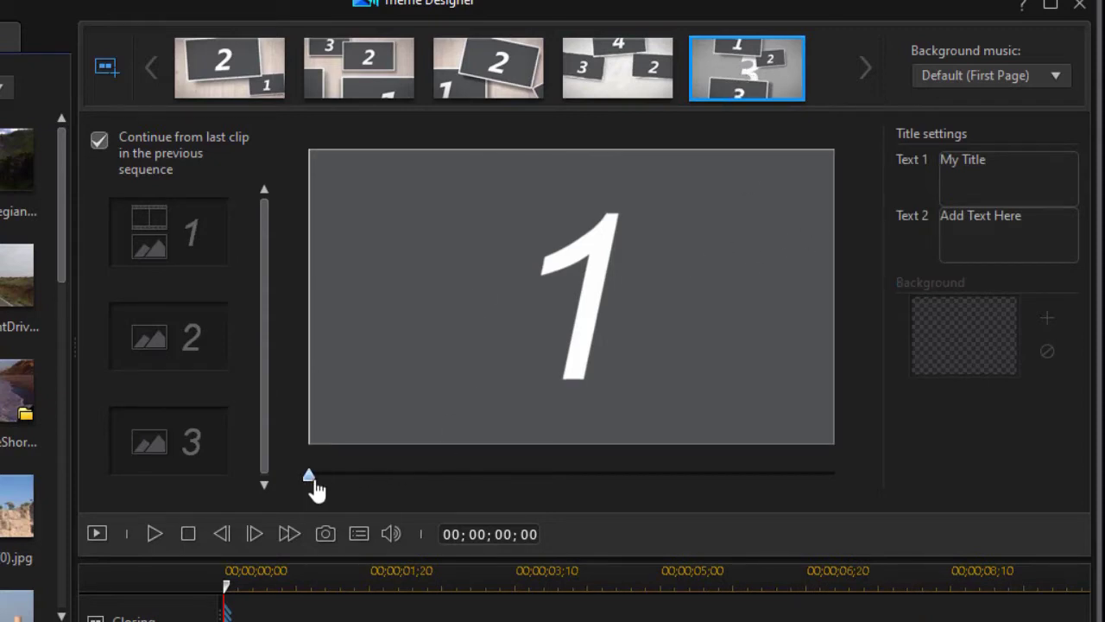
Scrub the Closing preview forward until card 3 and its 'My Title' heading appear
left_click(392, 474)
left_click(508, 493)
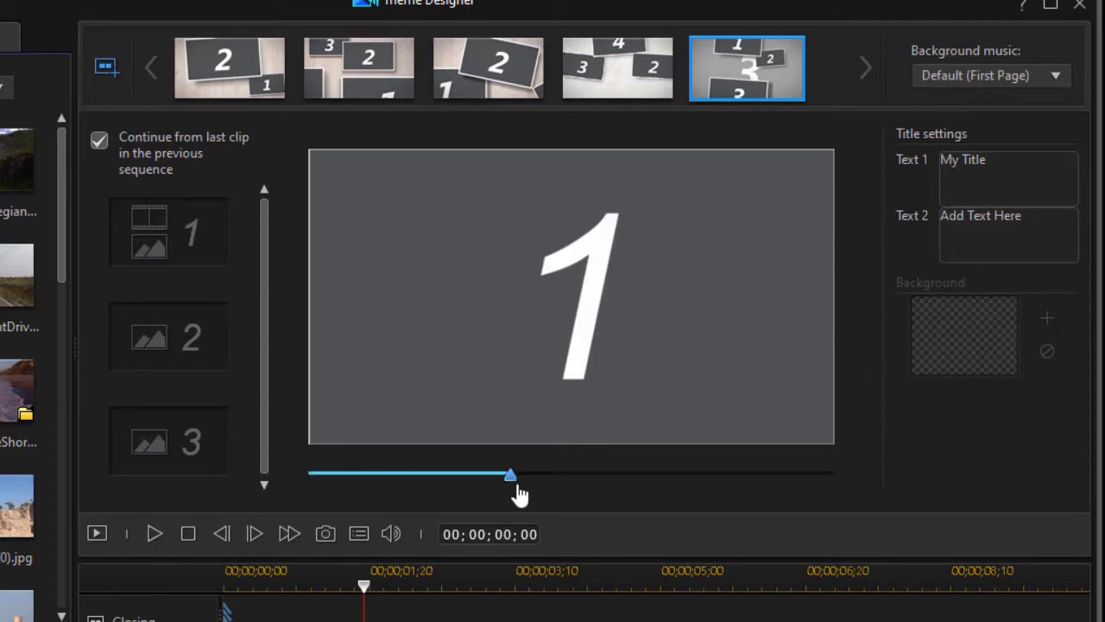
left_click(544, 494)
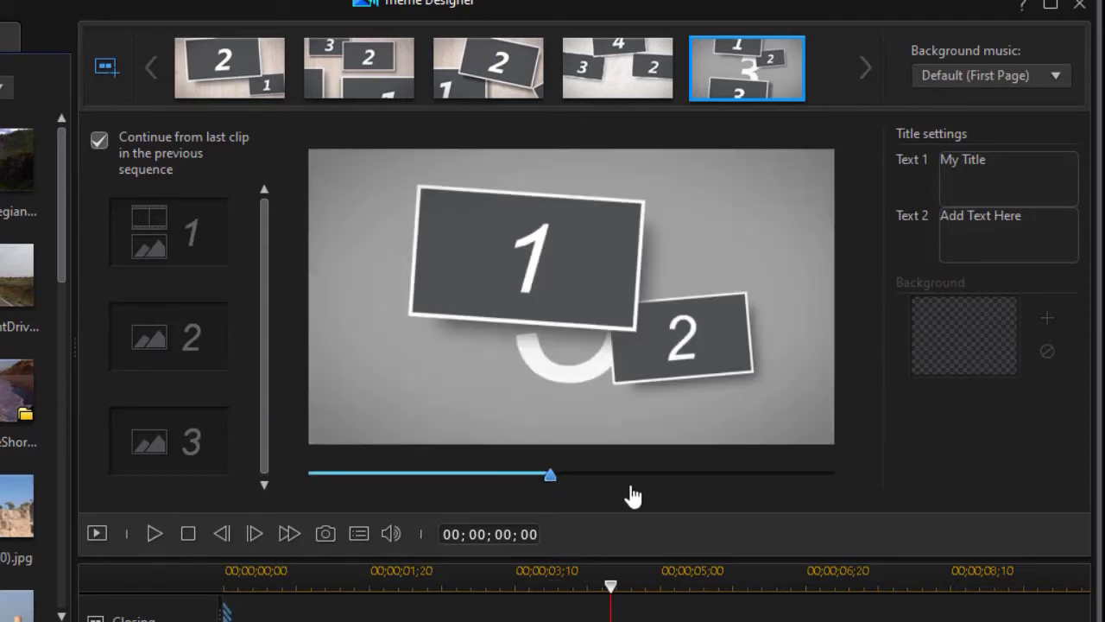
left_click(640, 487)
left_click(699, 483)
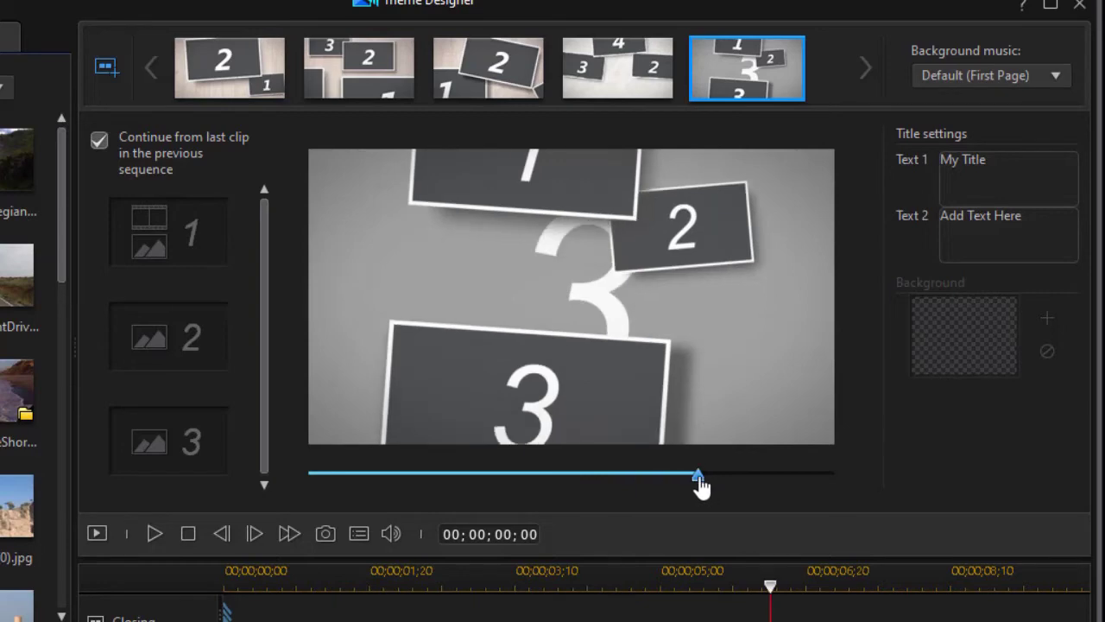
left_click(710, 484)
left_click(716, 480)
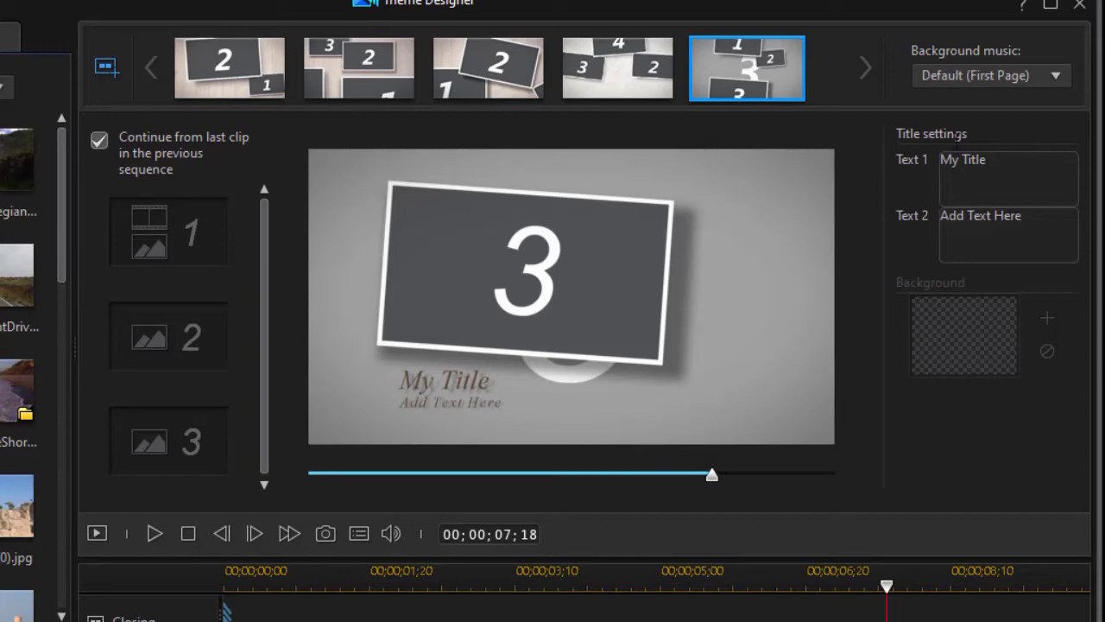
left_click(994, 172)
Retype the Closing heading as 'The Ene', then go back to the opening sequence
key("ctrl+a")
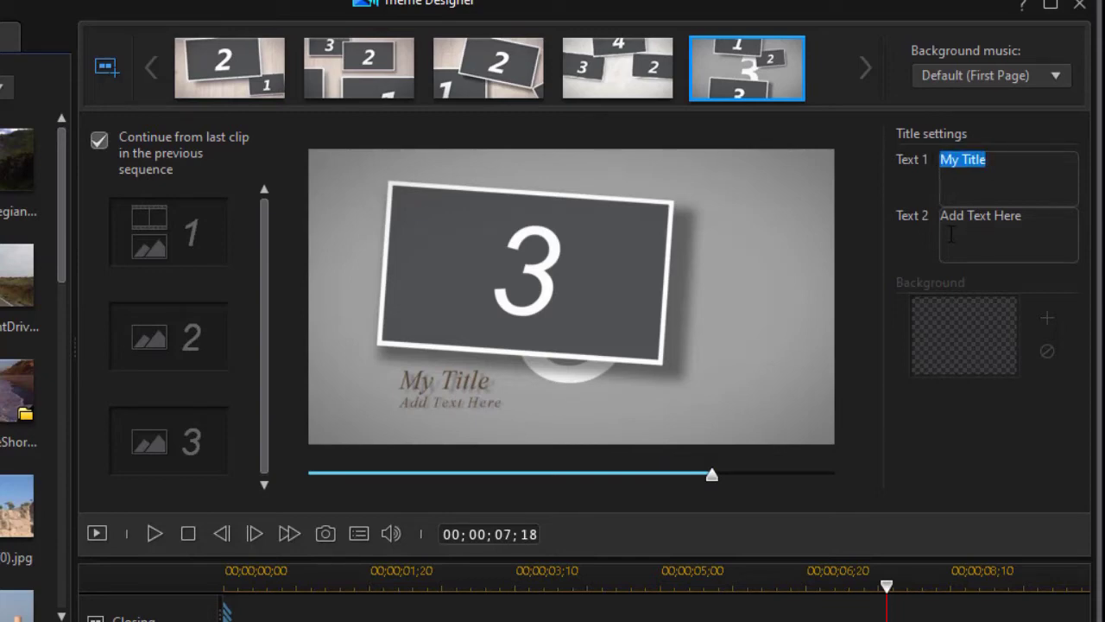
type("The Ene")
left_click(981, 220)
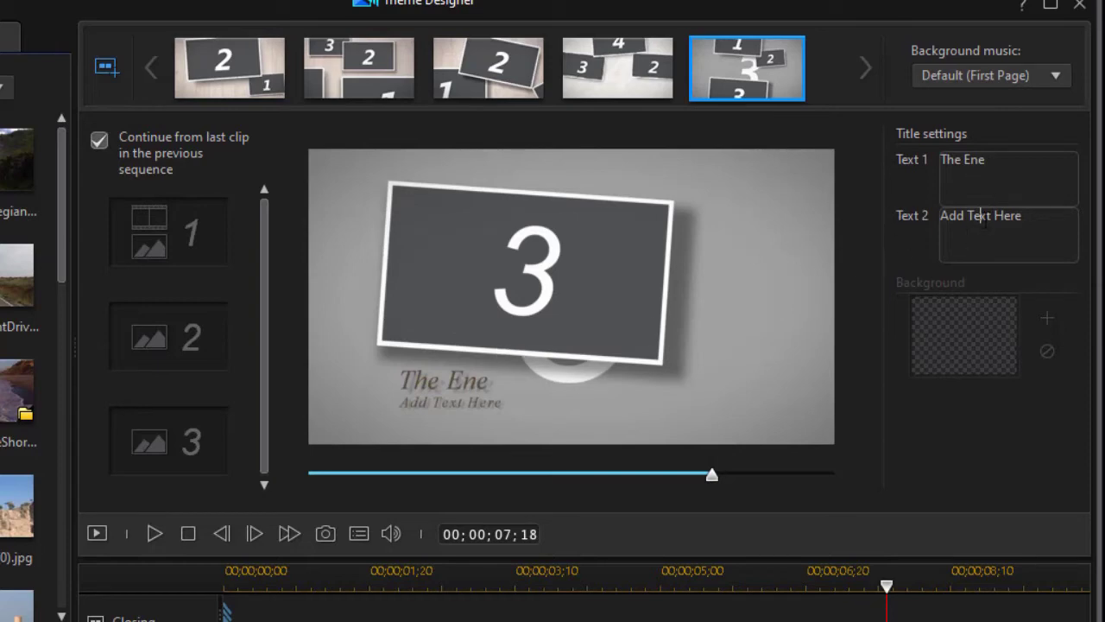
left_click(981, 216)
left_click(234, 69)
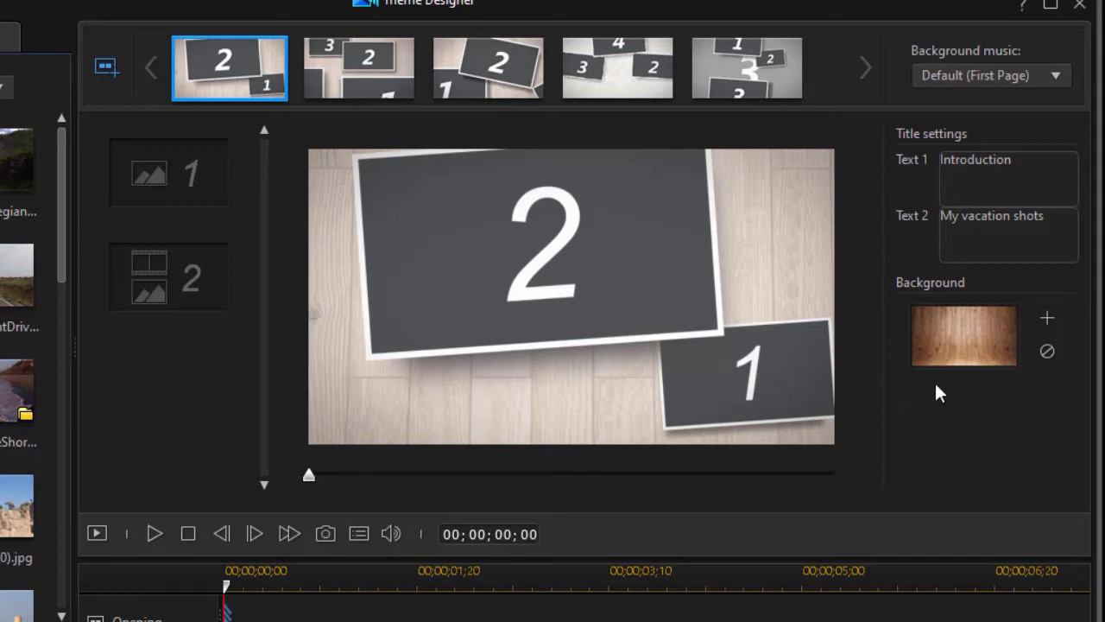
Remove the opening sequence's wood background and preview the titles over plain white
left_click(1048, 352)
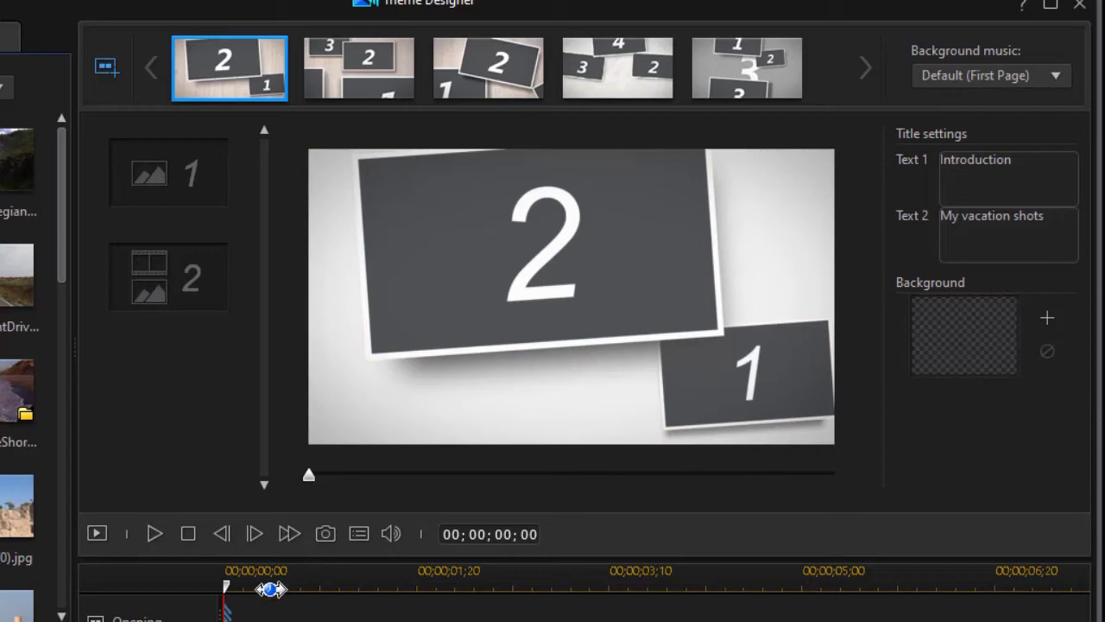
left_click(156, 534)
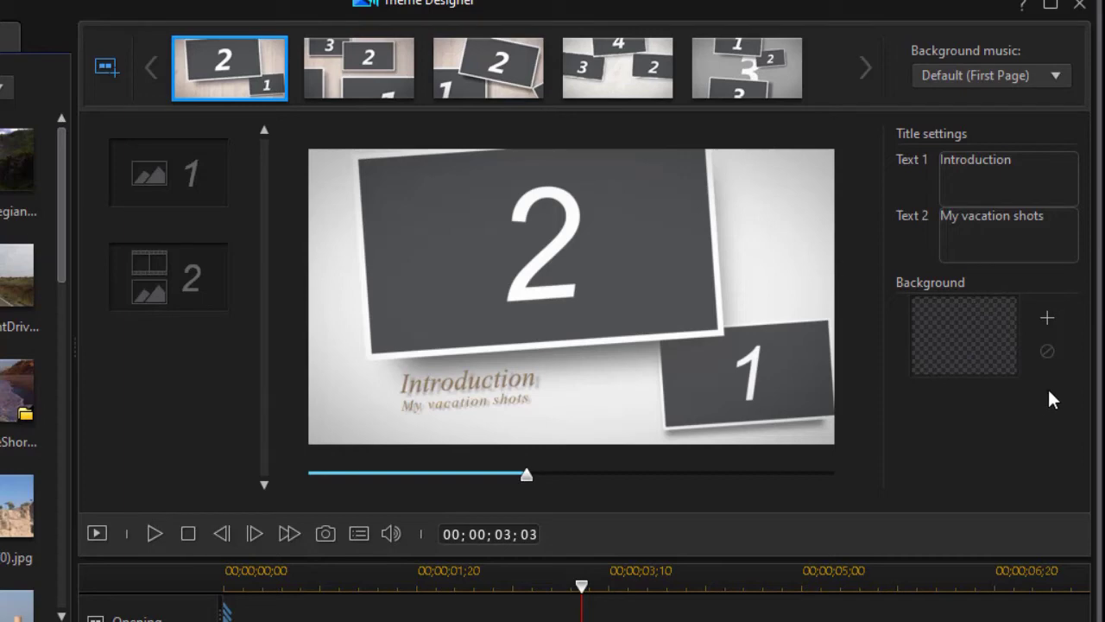
left_click(1046, 319)
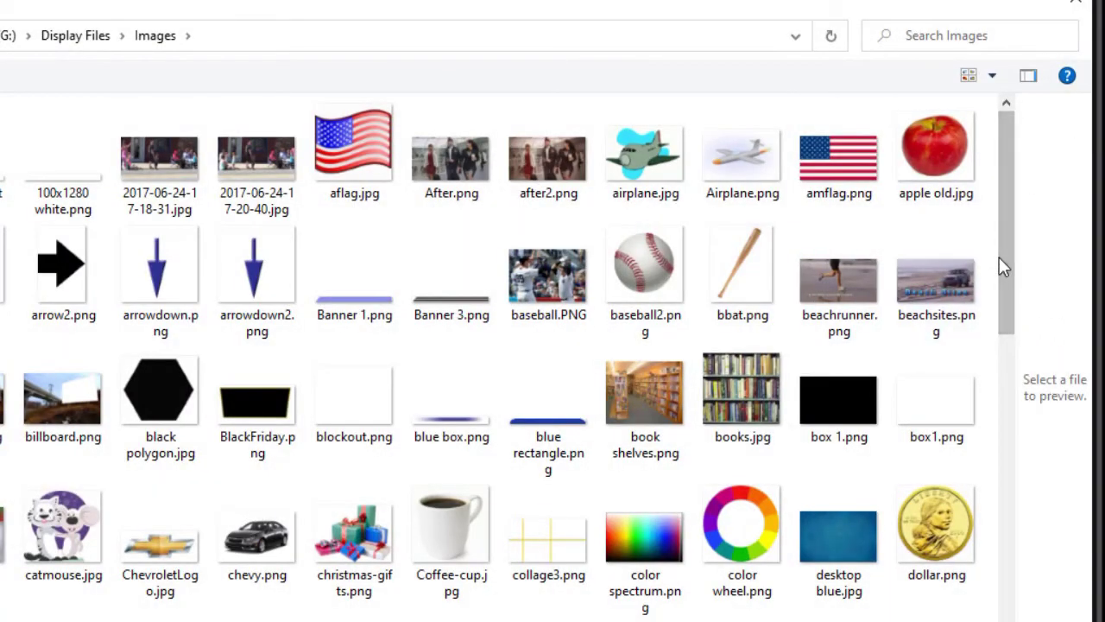
Set Wagon_wheel_closeup.jpg from the Images folder as the opening sequence background
scroll(983, 477, "down", 1)
scroll(984, 481, "up", 1)
scroll(790, 263, "down", 10)
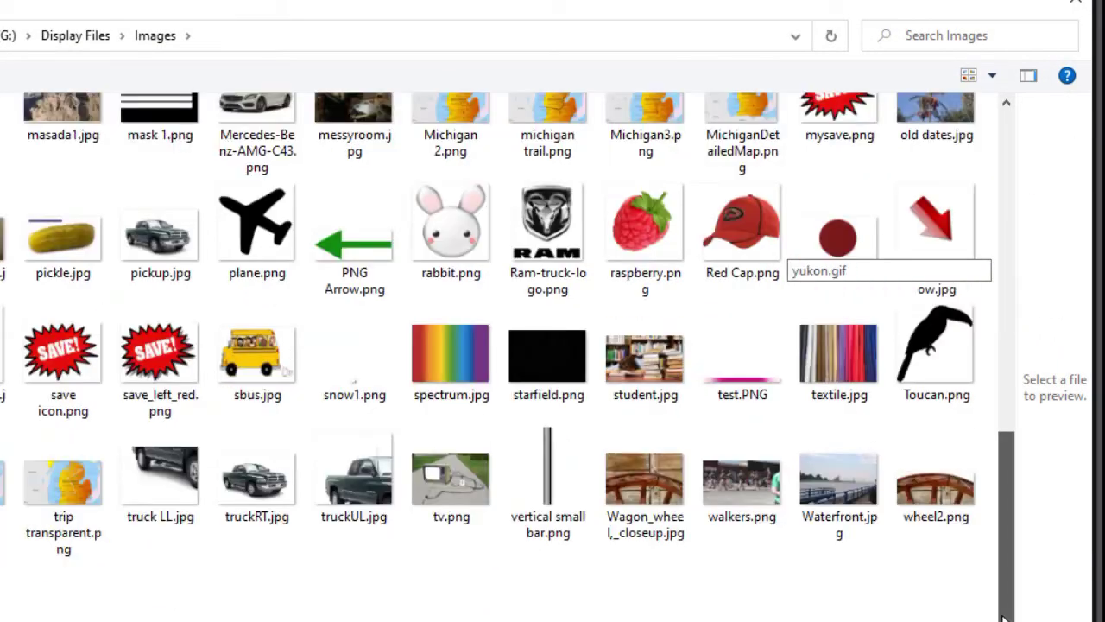
left_click(659, 489)
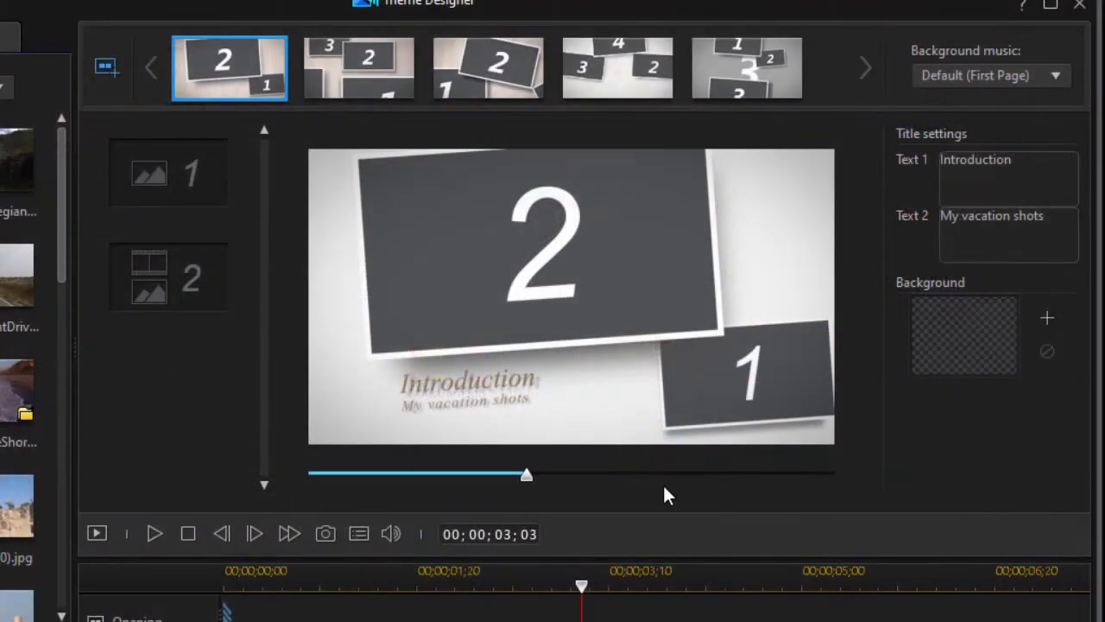
left_click(662, 479)
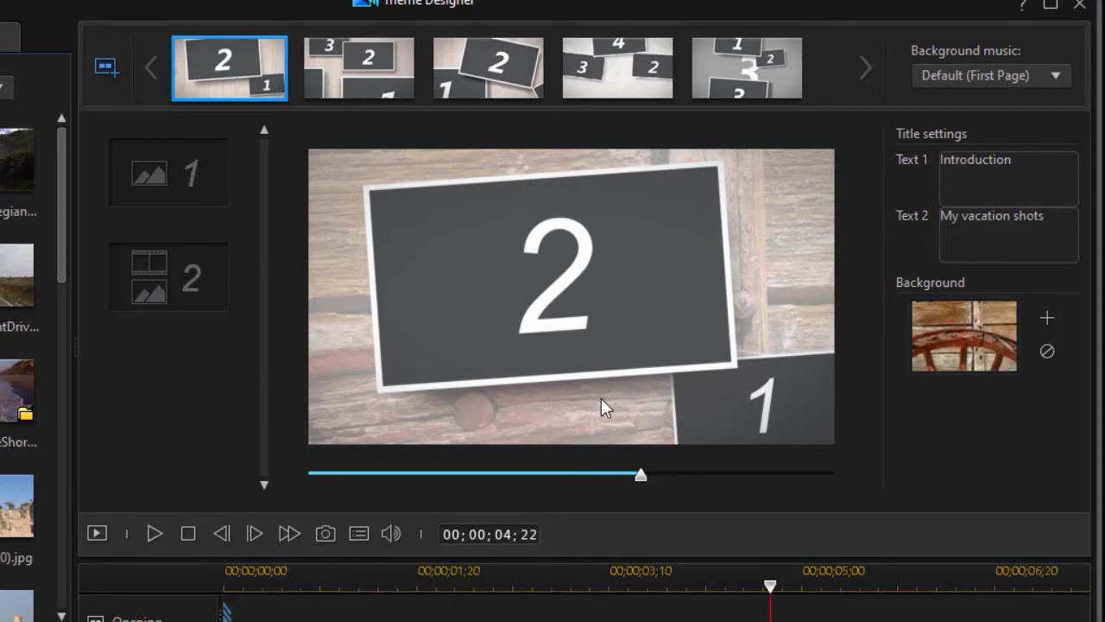
Switch to the Middle 1 sequence and scrub its preview to a later frame
left_click(380, 80)
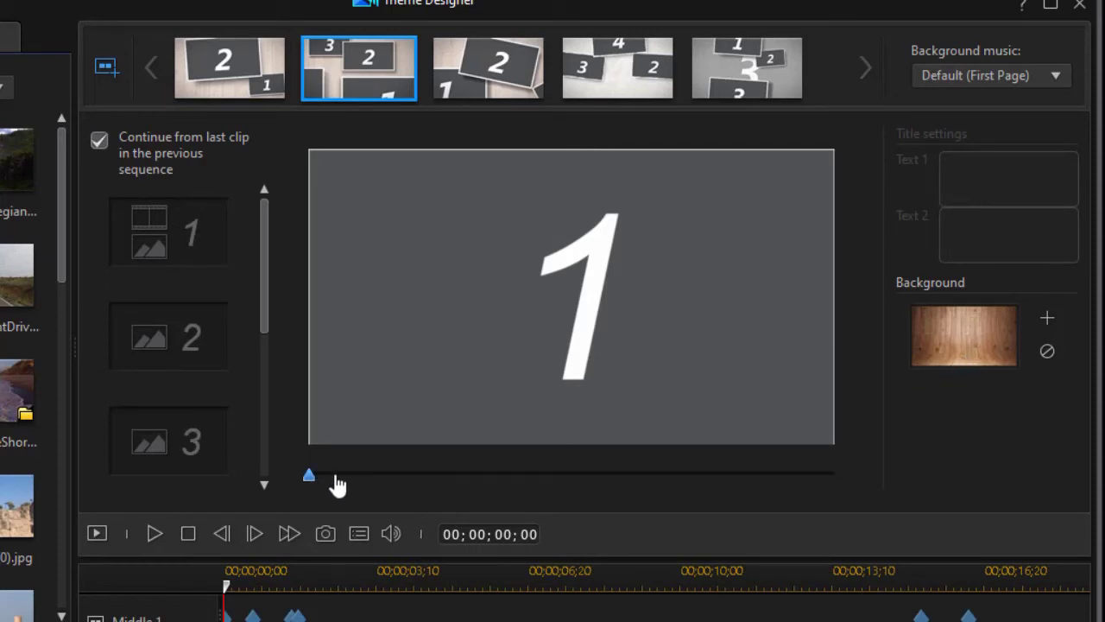
left_click_drag(596, 486, 785, 476)
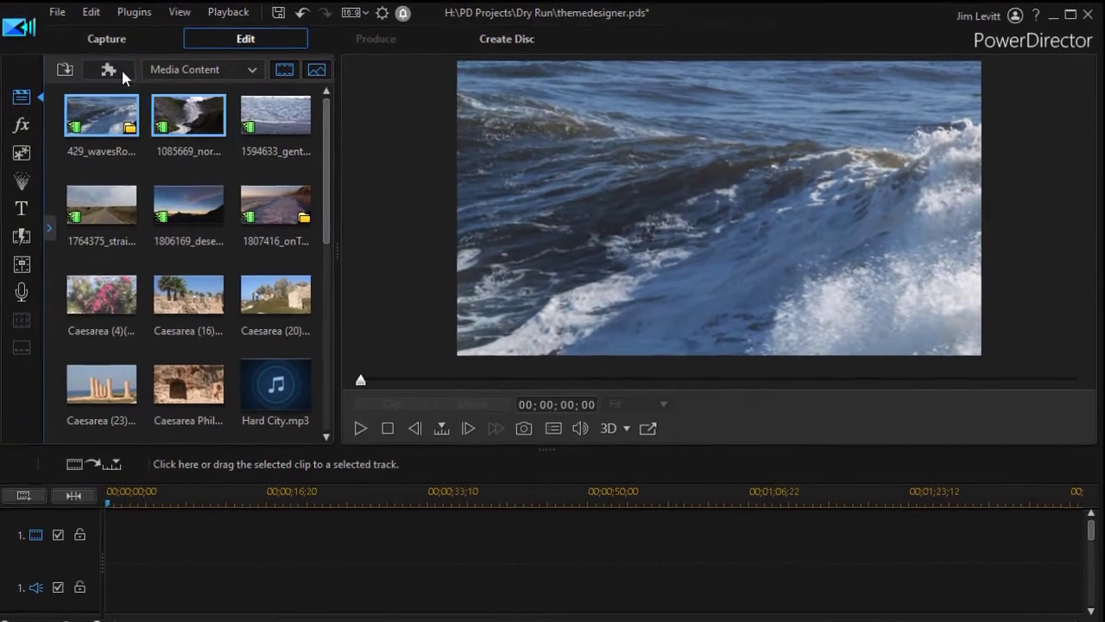
Create a new Theme Designer project from the Film Strip (with transitions) theme
left_click(112, 73)
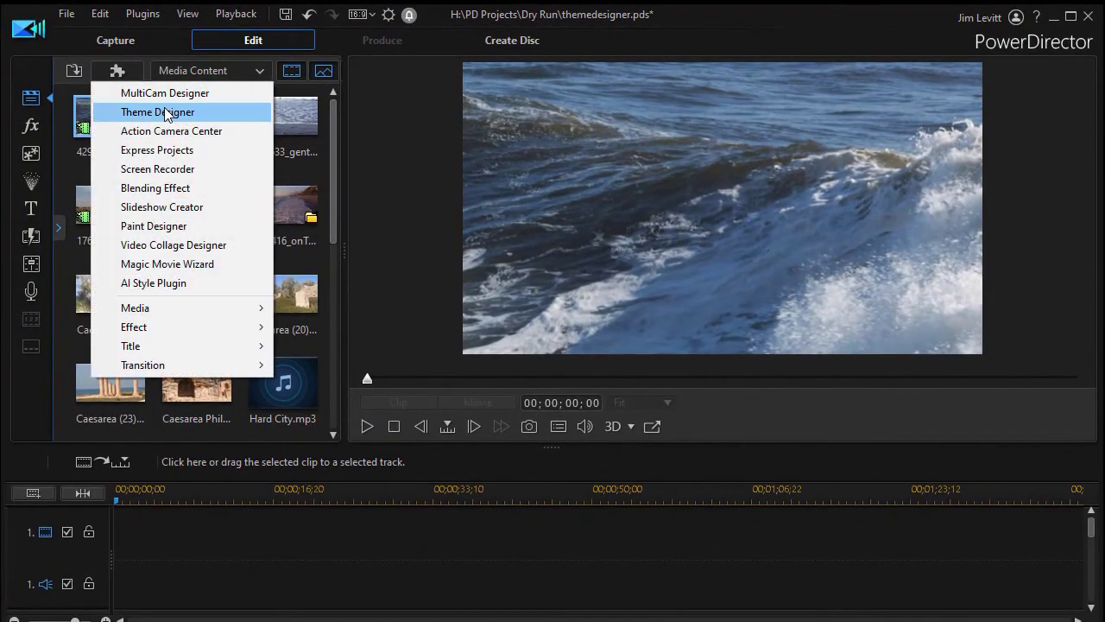
left_click(166, 114)
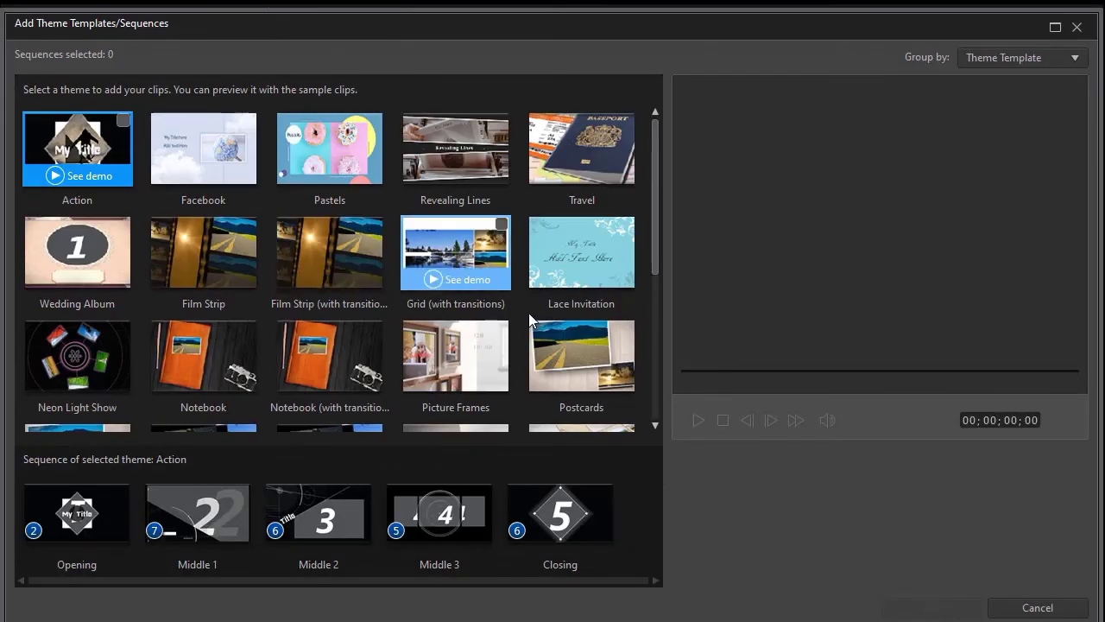
left_click(373, 226)
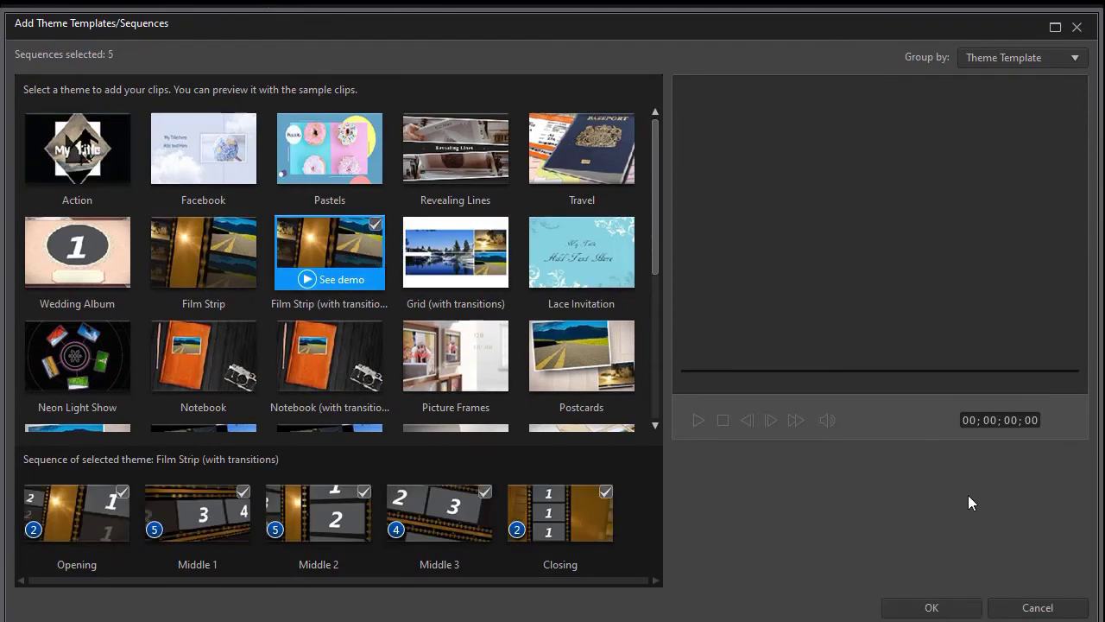
left_click(939, 610)
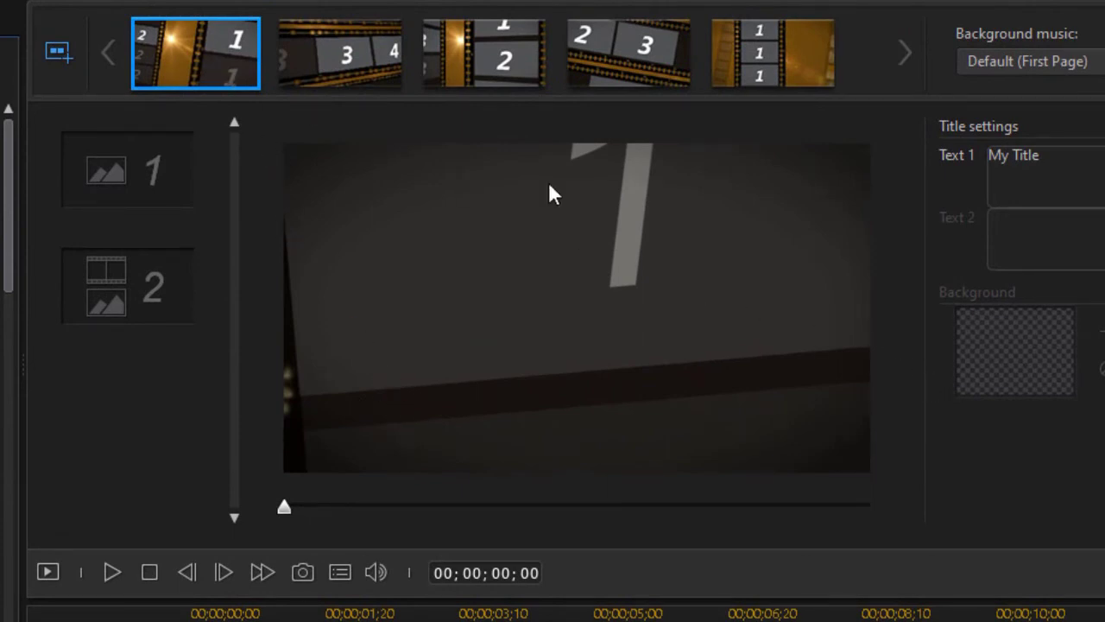
Play the Film Strip second sequence preview and pause it at 00;00;06;09
left_click(366, 72)
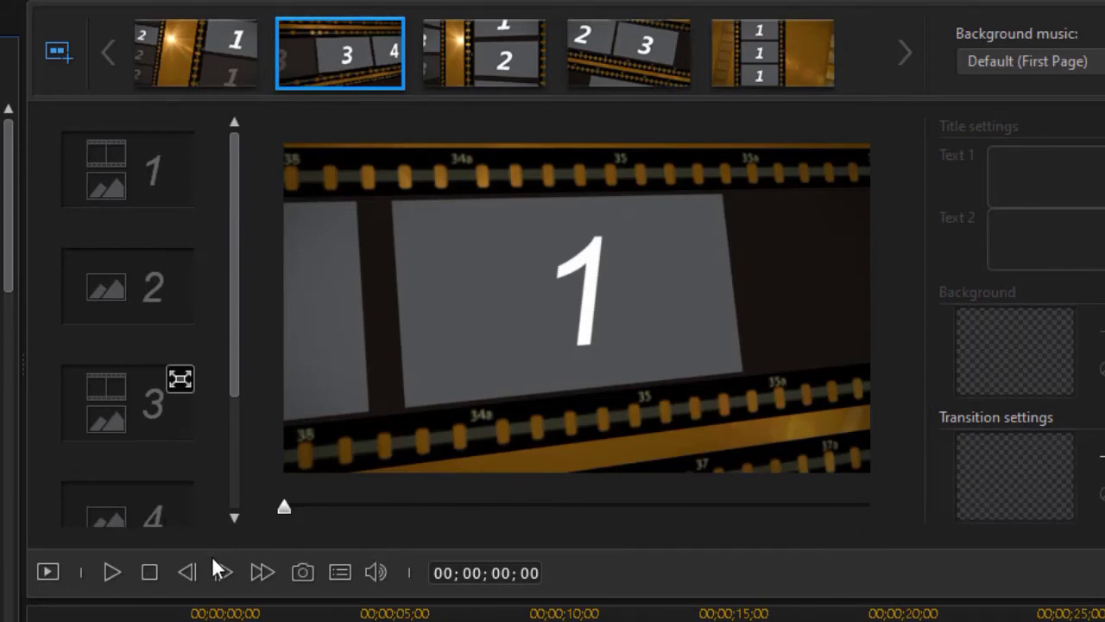
left_click(112, 574)
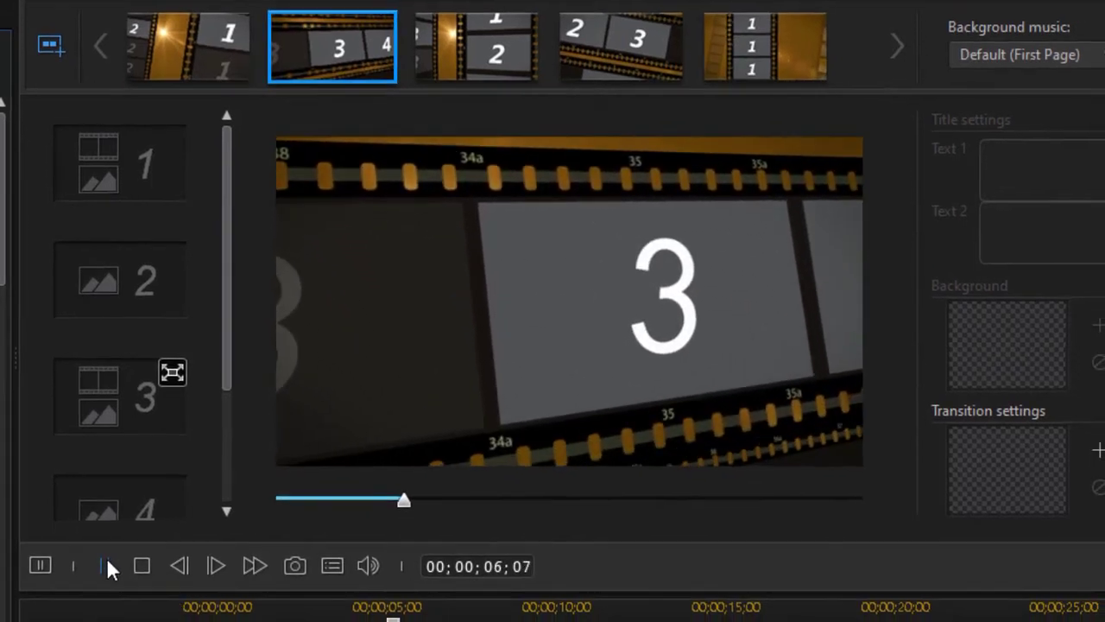
left_click(116, 573)
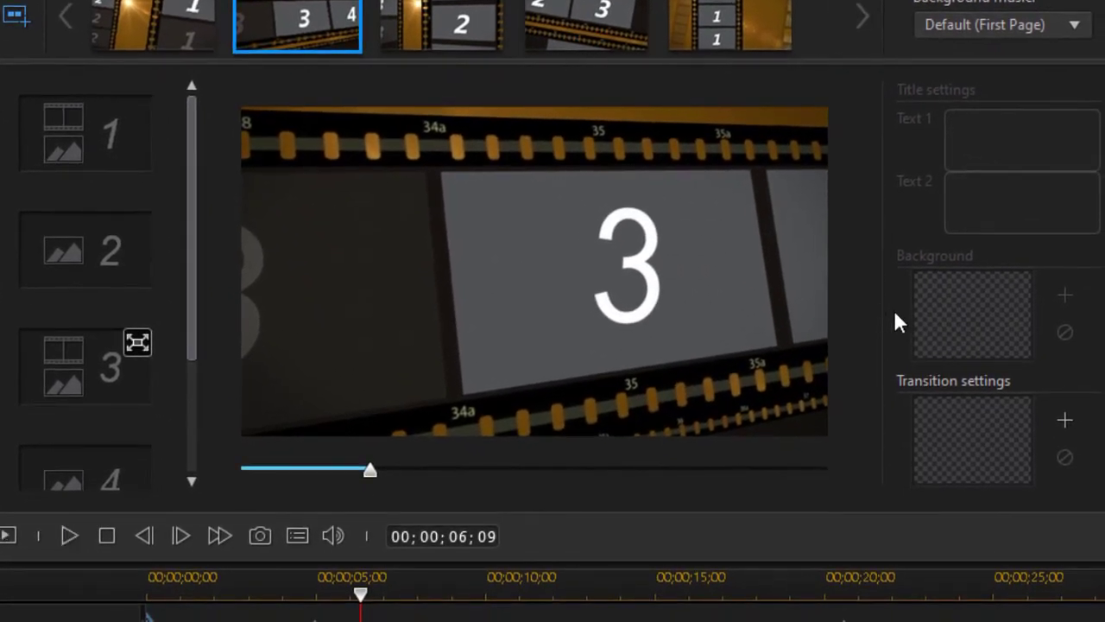
Apply the Flip Blinds Up transition to the second Film Strip sequence from the transition list
left_click(1063, 419)
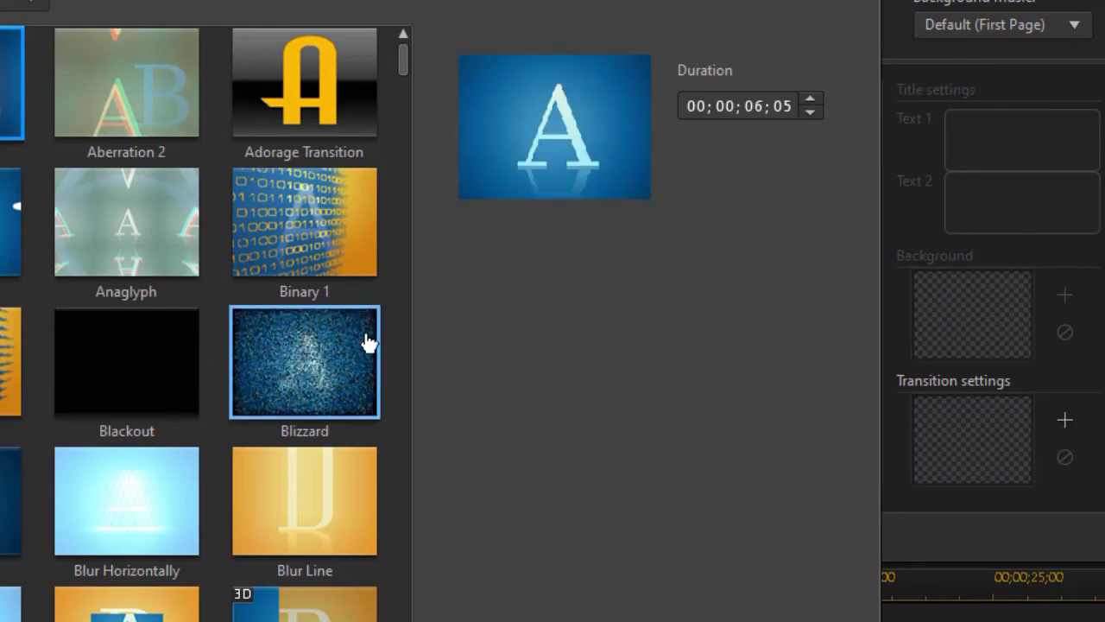
left_click_drag(402, 55, 403, 207)
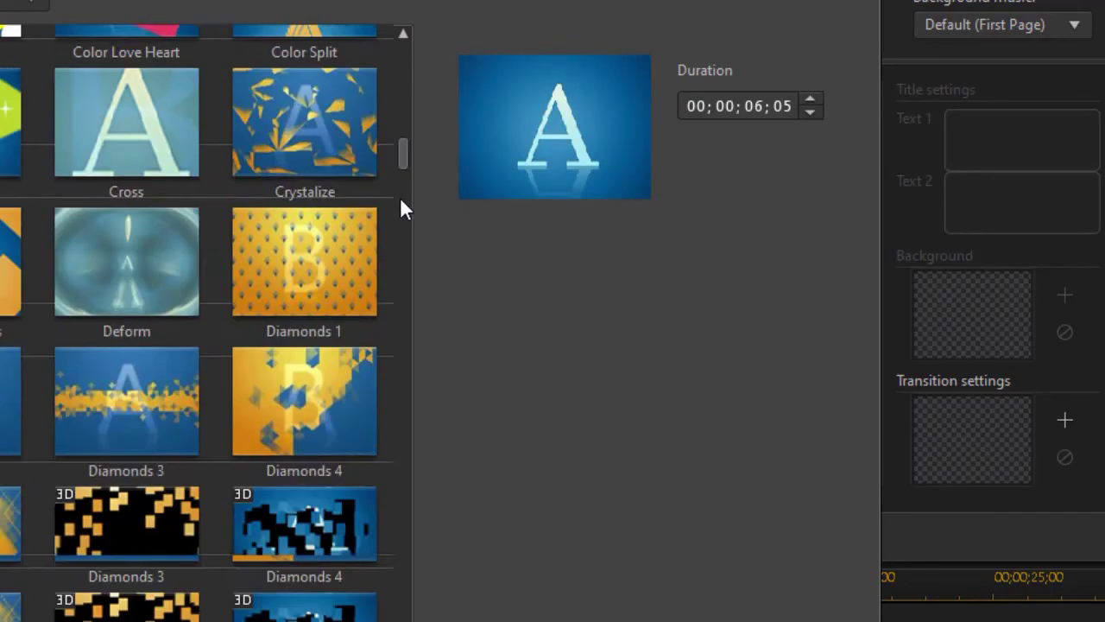
scroll(309, 247, "down", 2)
scroll(141, 301, "down", 4)
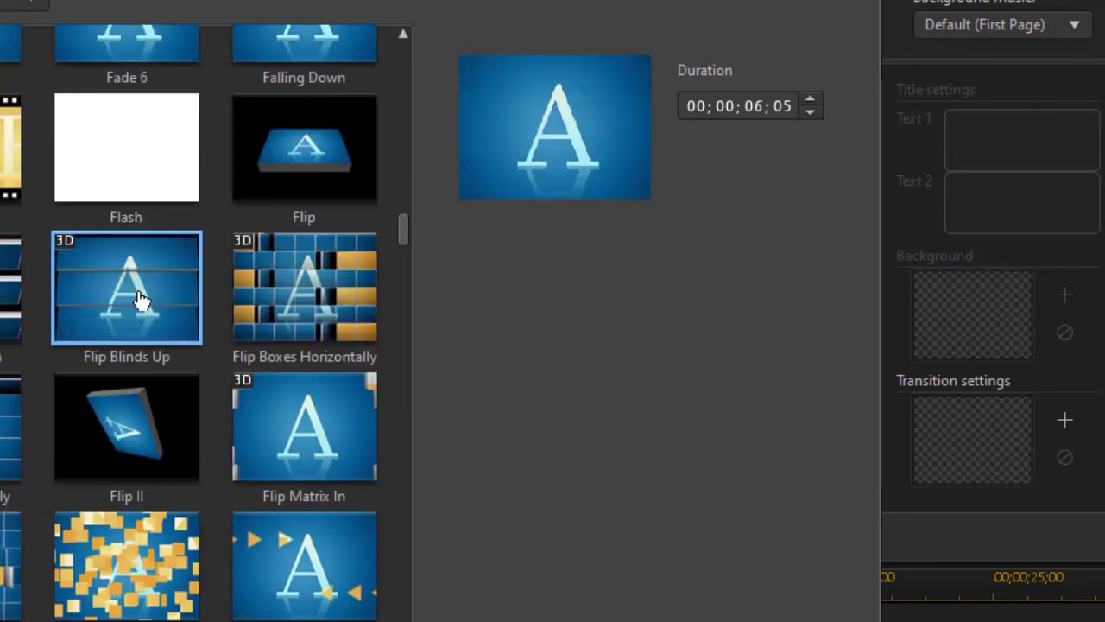
left_click(143, 308)
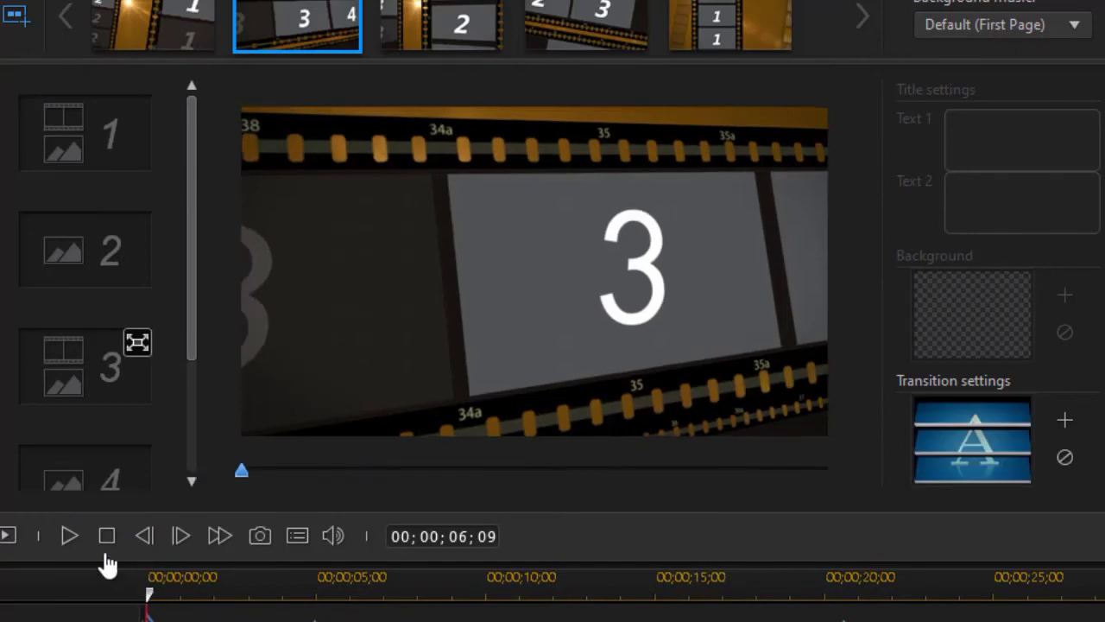
left_click(68, 535)
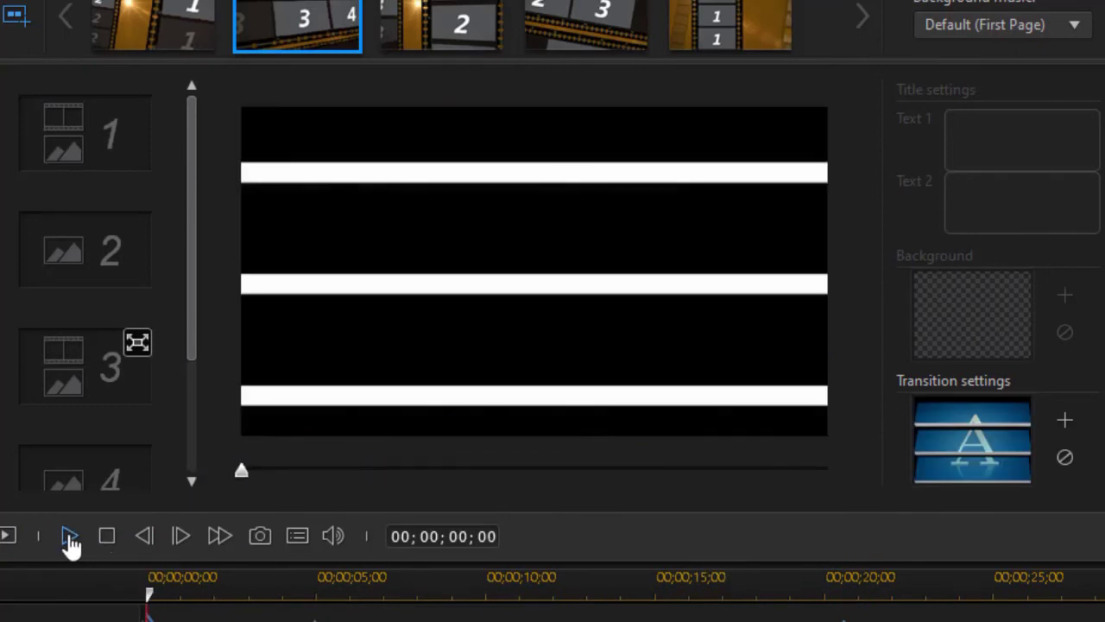
left_click(70, 539)
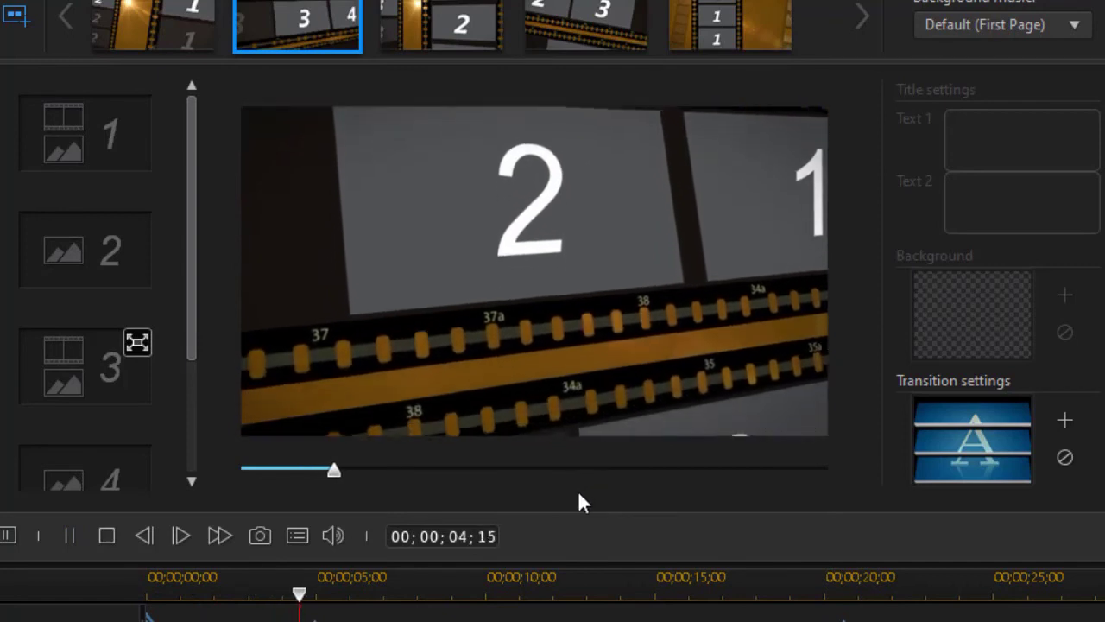
left_click(106, 534)
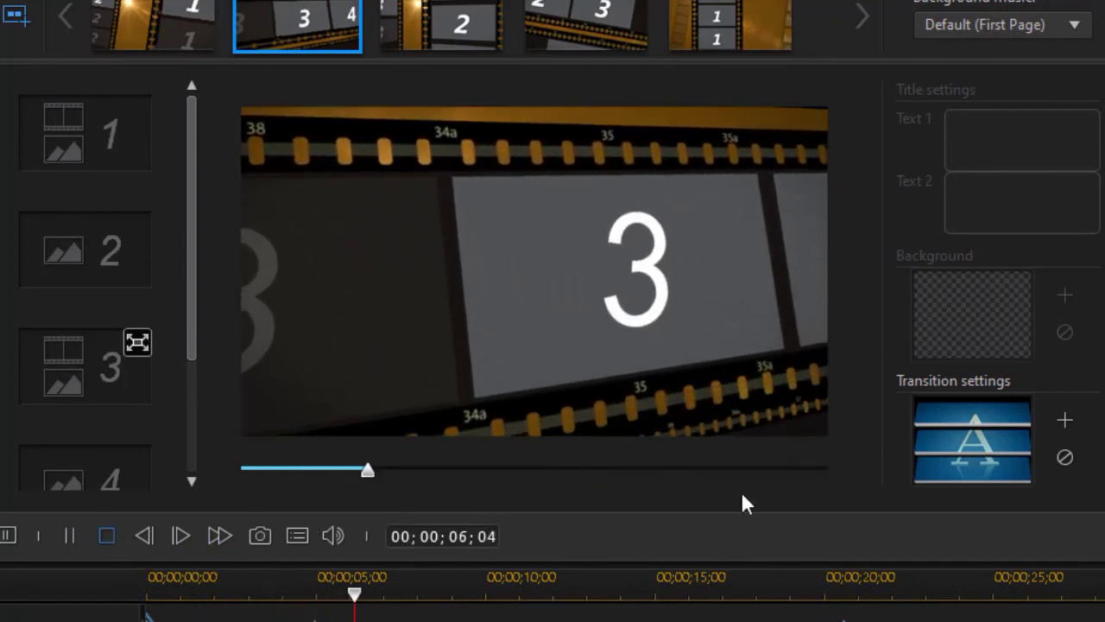
left_click(991, 454)
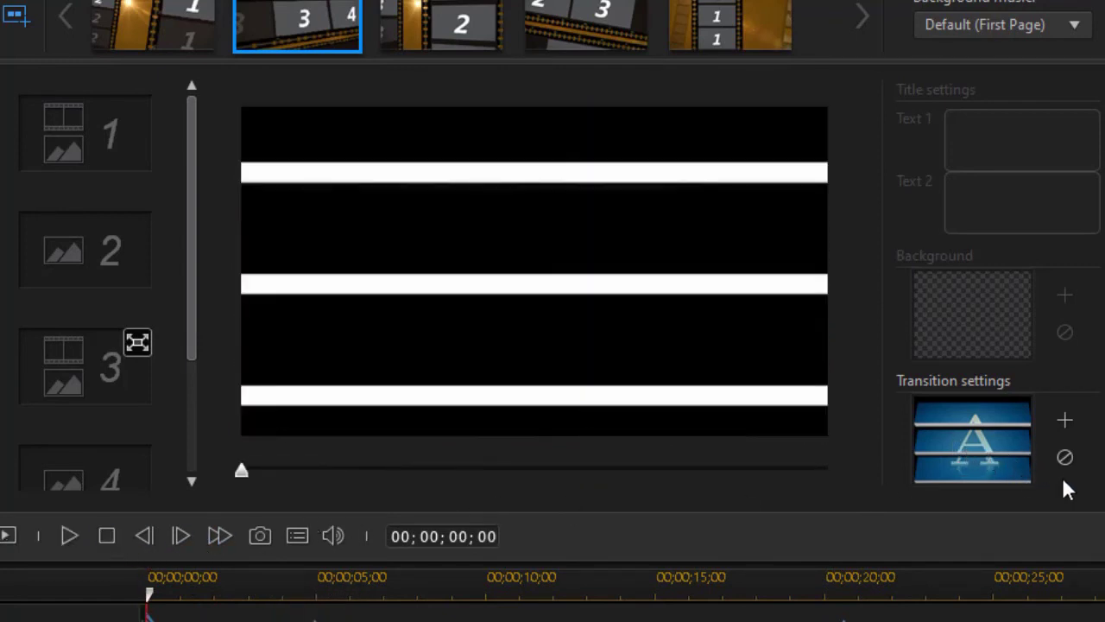
Replace Flip Blinds Up with the Blur Horizontally transition on the second Film Strip sequence
left_click(1068, 422)
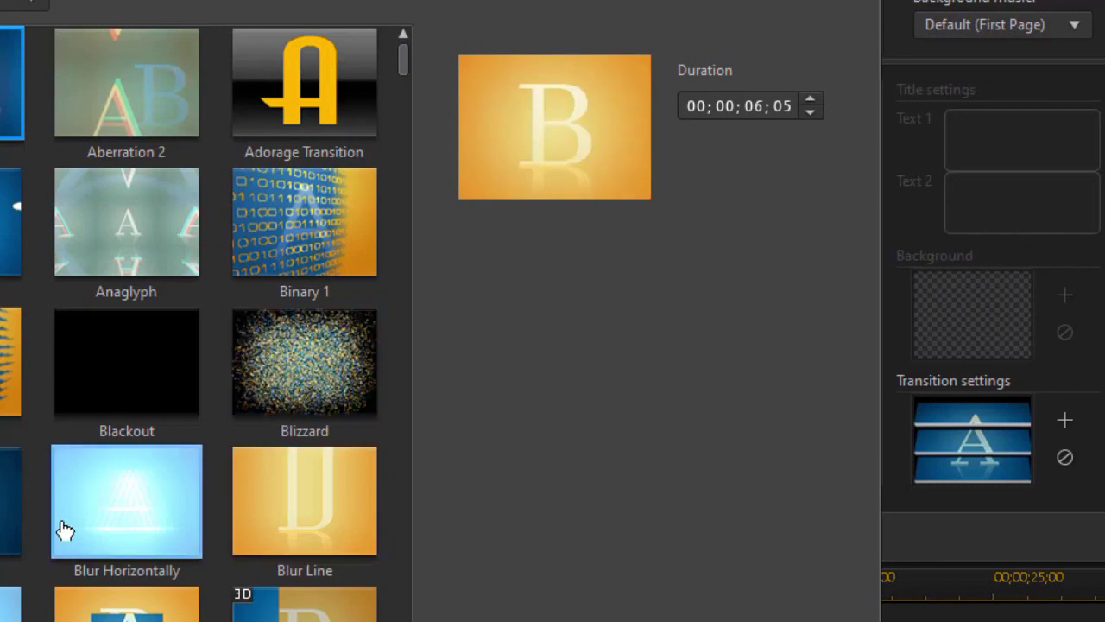
left_click(12, 501)
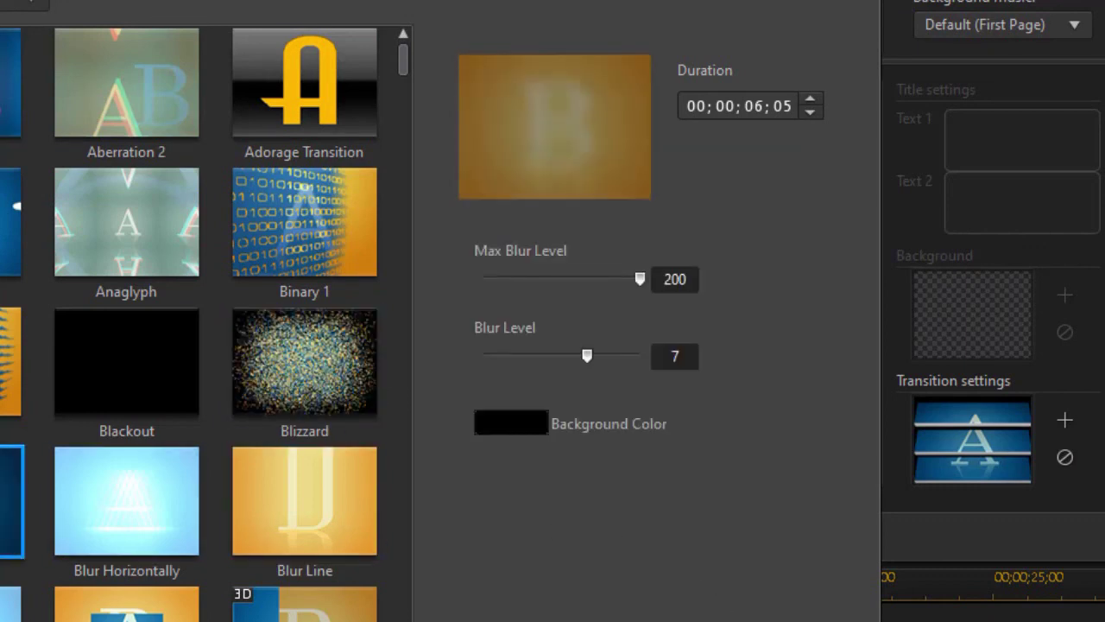
key("Return")
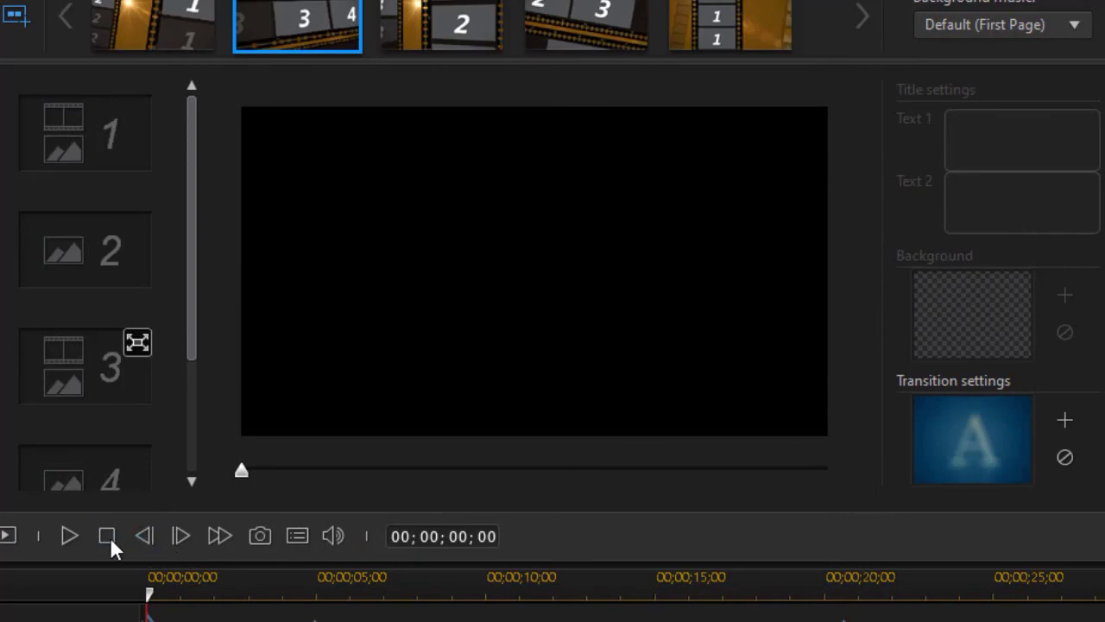
left_click(70, 536)
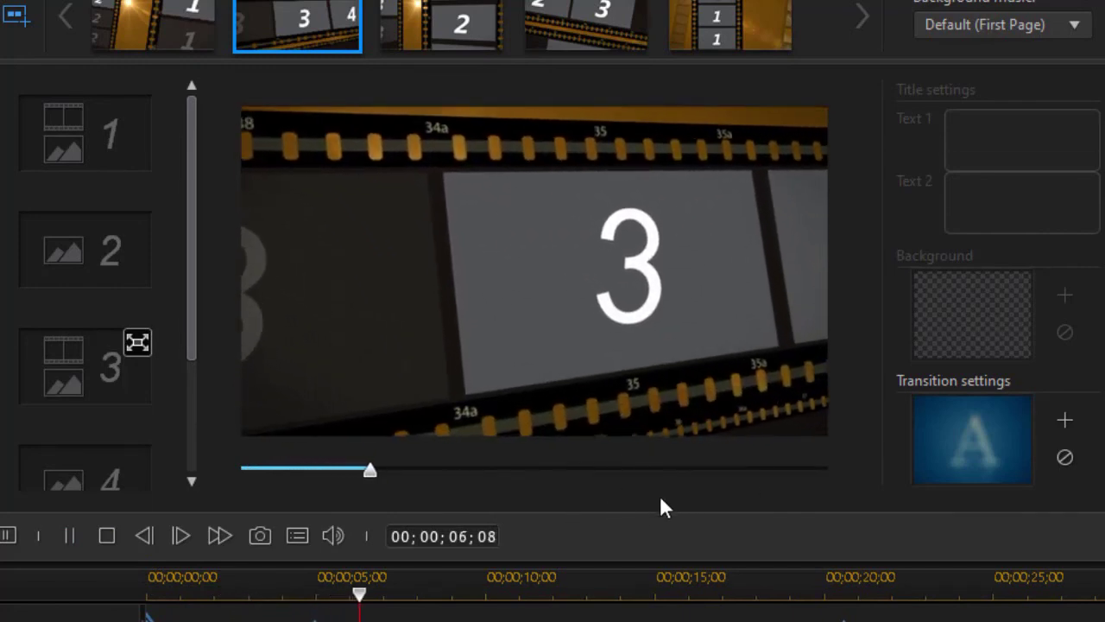
left_click(72, 535)
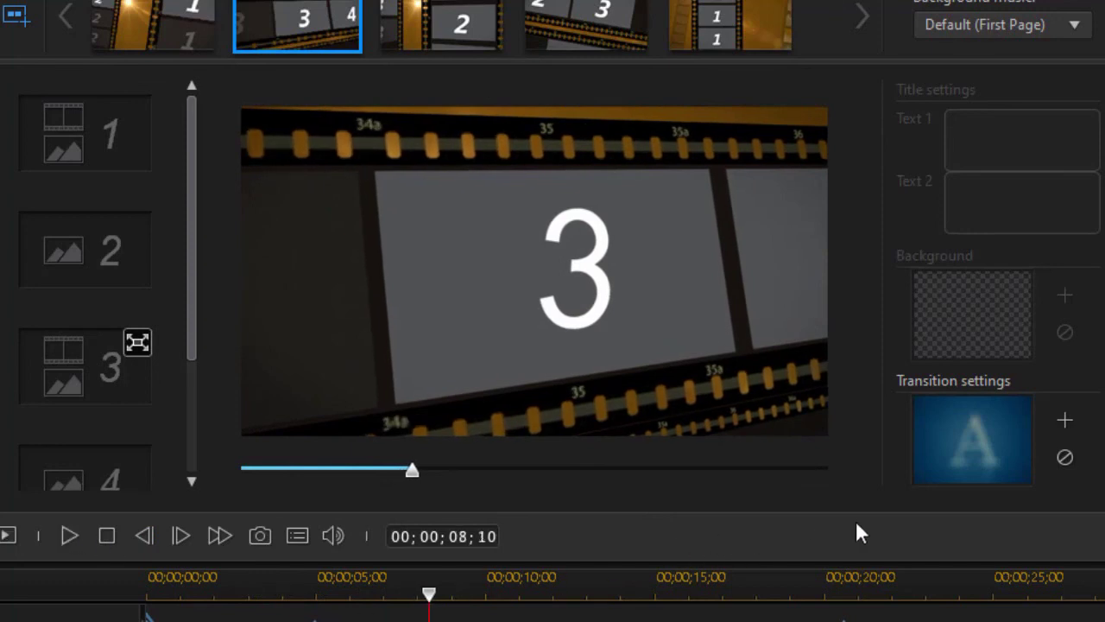